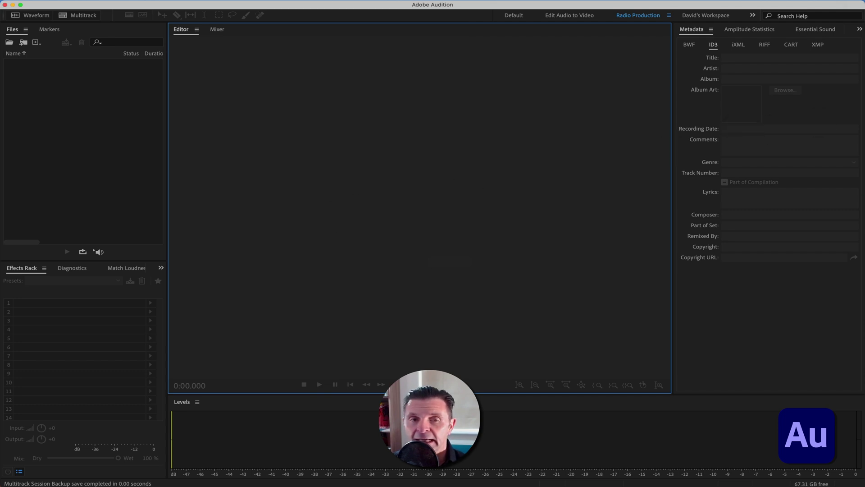
Import and open YouTube 19-11-21 uncompressed.wav, then put DeEsser in effects rack slot 1.
{"action": "left_click_drag", "start_coordinate": [428, 198], "coordinate": [85, 122]}
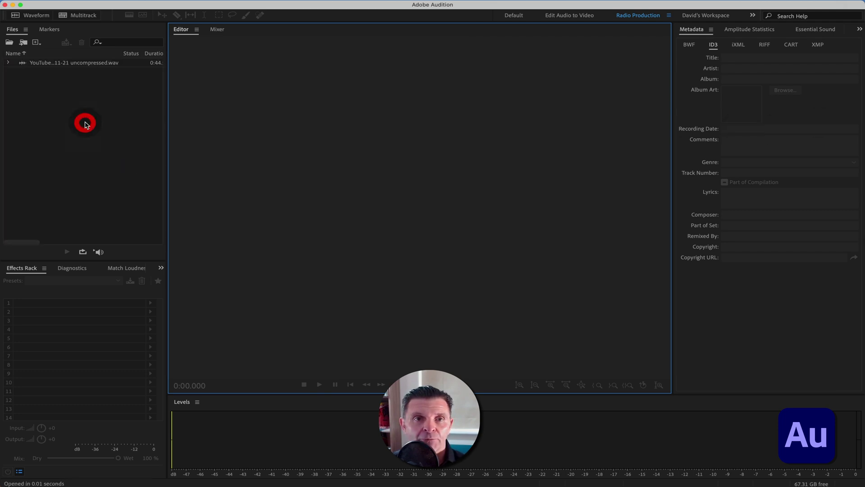
{"action": "double_click", "coordinate": [88, 65]}
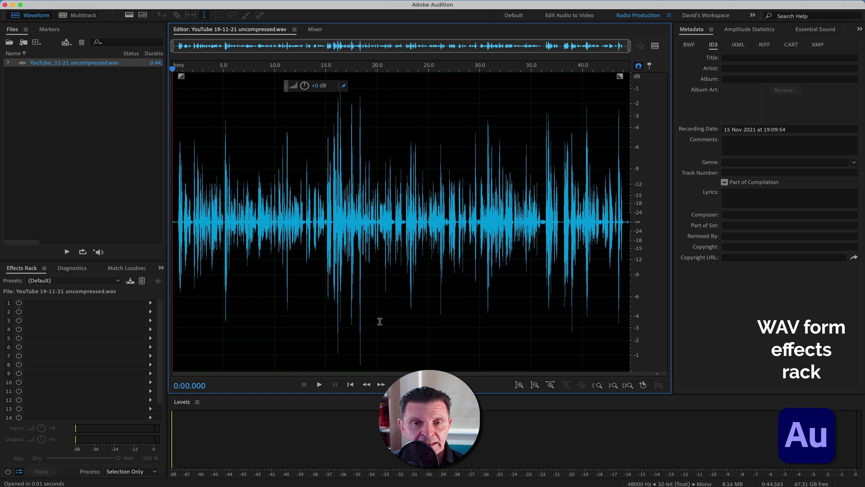
{"action": "left_click", "coordinate": [28, 269]}
{"action": "left_click", "coordinate": [150, 302]}
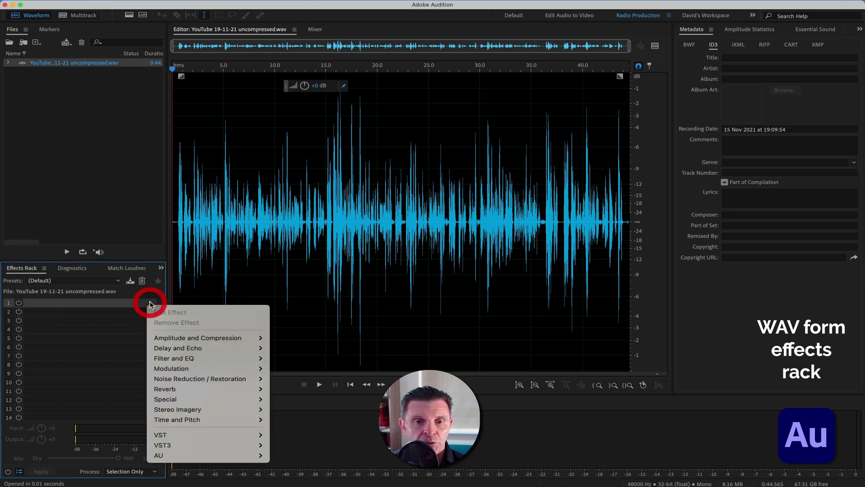
{"action": "mouse_move", "coordinate": [190, 336]}
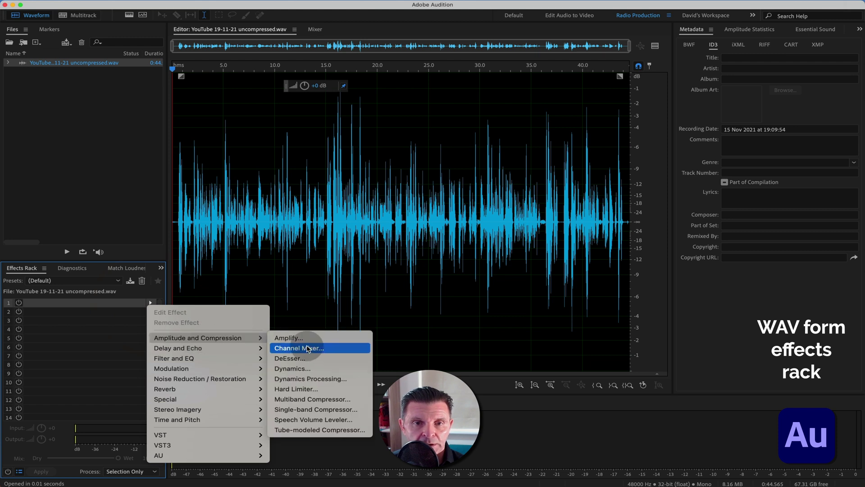
{"action": "left_click", "coordinate": [301, 359]}
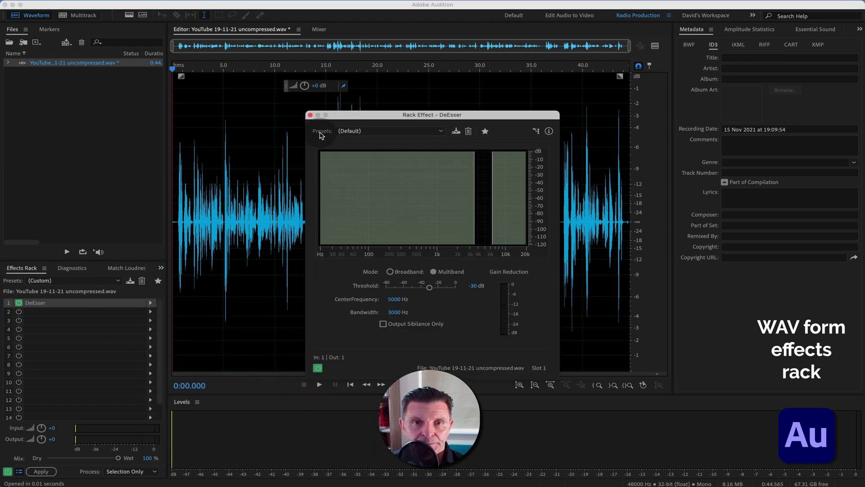
{"action": "left_click", "coordinate": [311, 115]}
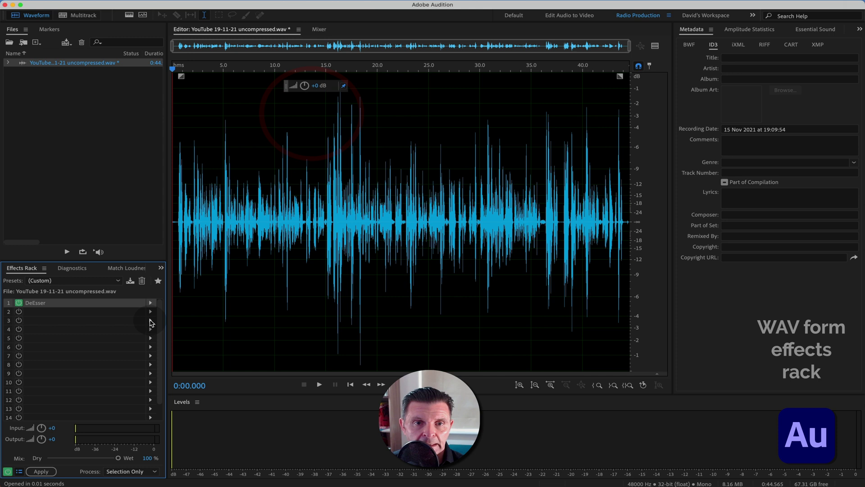
Add Dynamics to rack slot 2 and Waves NS1 (m) to slot 3.
{"action": "left_click", "coordinate": [150, 311]}
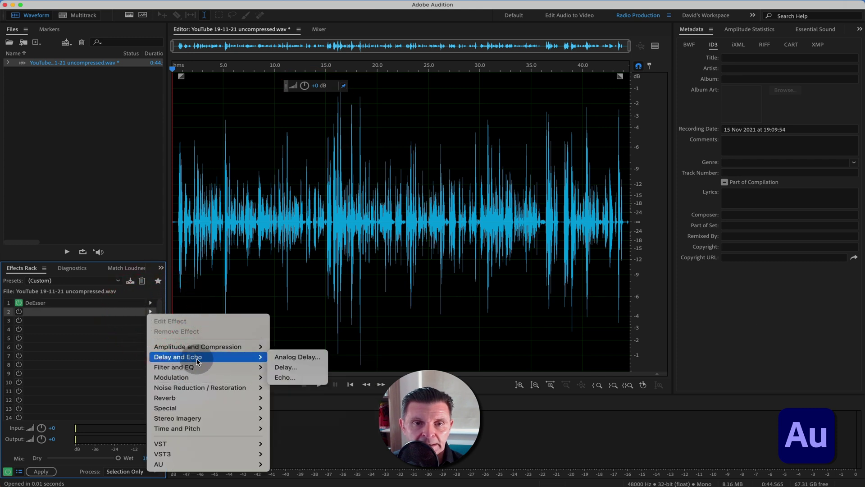
{"action": "mouse_move", "coordinate": [203, 347]}
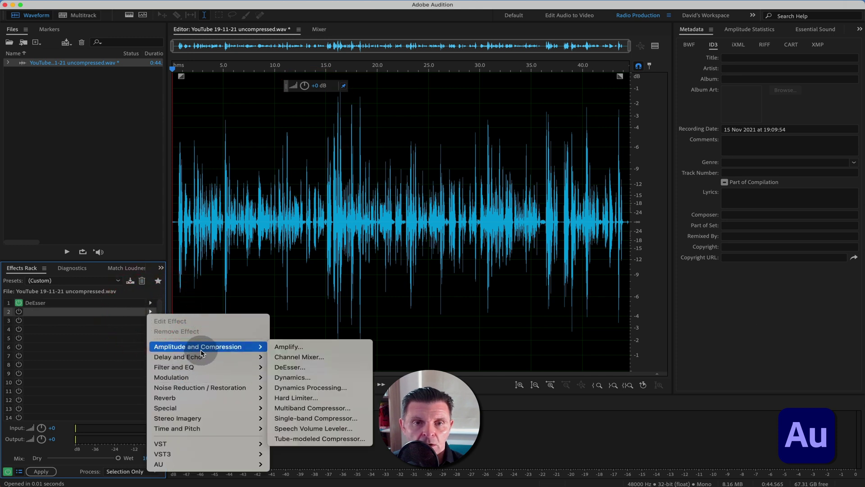
{"action": "left_click", "coordinate": [297, 377]}
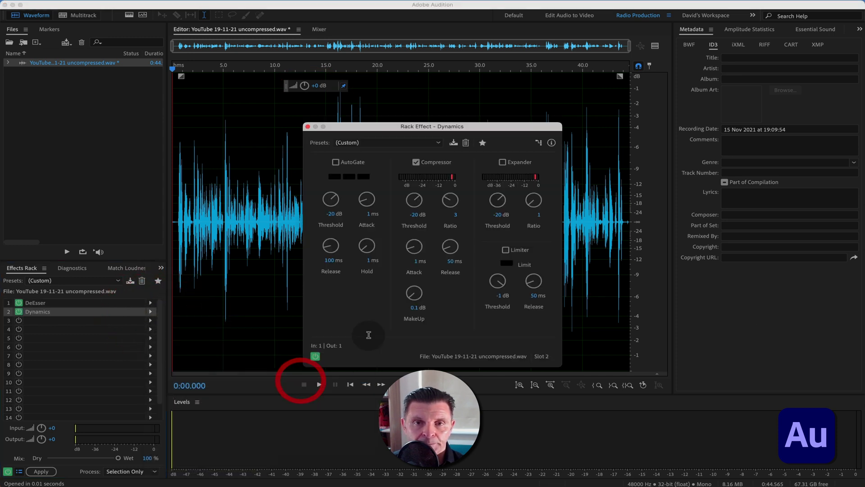
{"action": "left_click", "coordinate": [308, 126]}
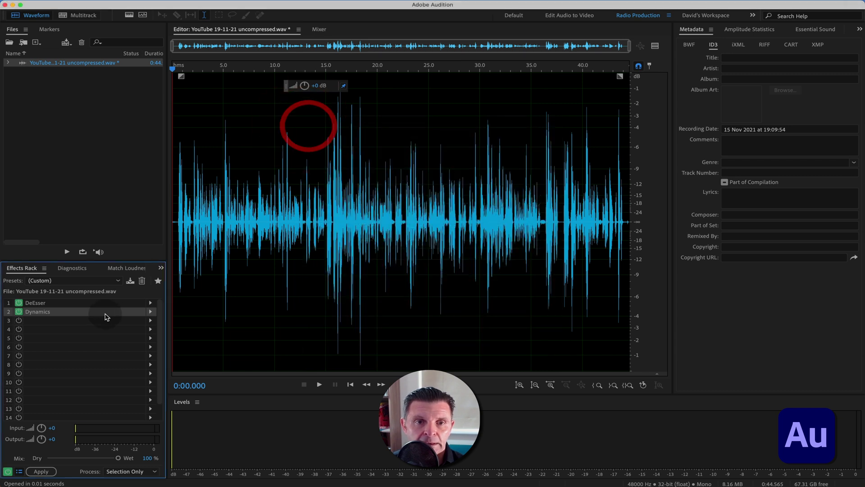
{"action": "left_click", "coordinate": [151, 320]}
{"action": "mouse_move", "coordinate": [180, 473]}
{"action": "mouse_move", "coordinate": [288, 478]}
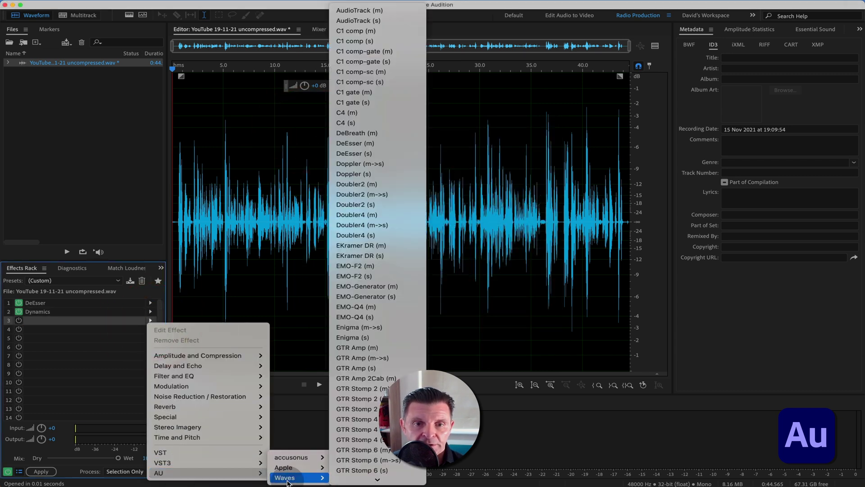
{"action": "scroll", "coordinate": [396, 457], "scroll_direction": "down", "scroll_amount": 10}
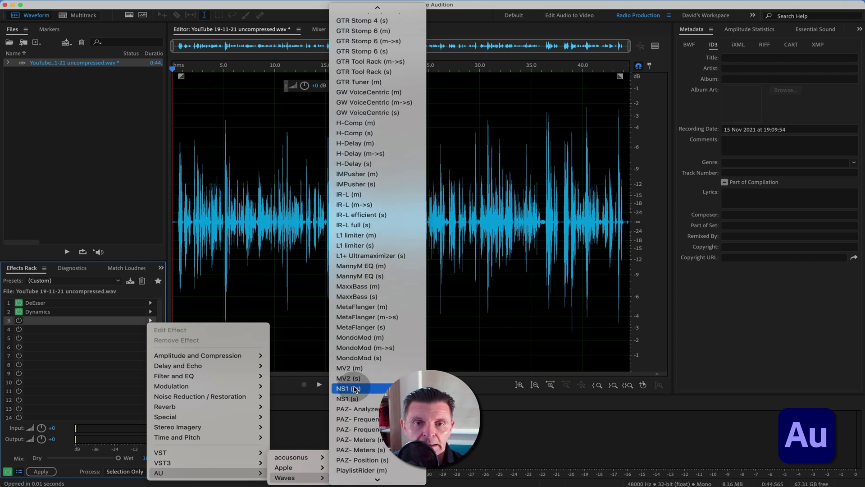
{"action": "left_click", "coordinate": [355, 388]}
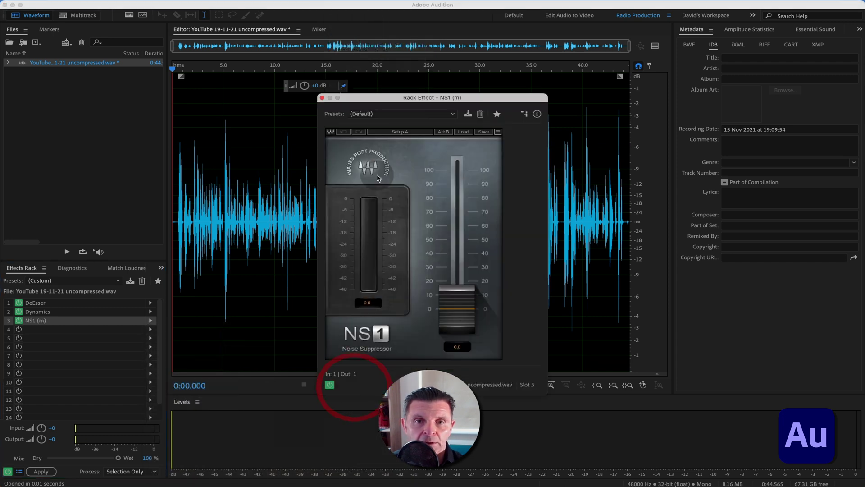
Close the NS1 window, review the DeEsser settings, then close them again.
{"action": "left_click", "coordinate": [322, 97]}
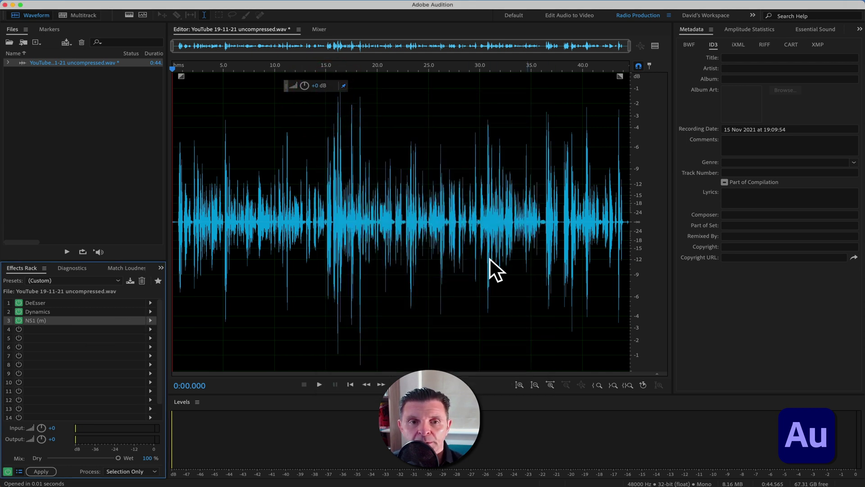
{"action": "double_click", "coordinate": [62, 304]}
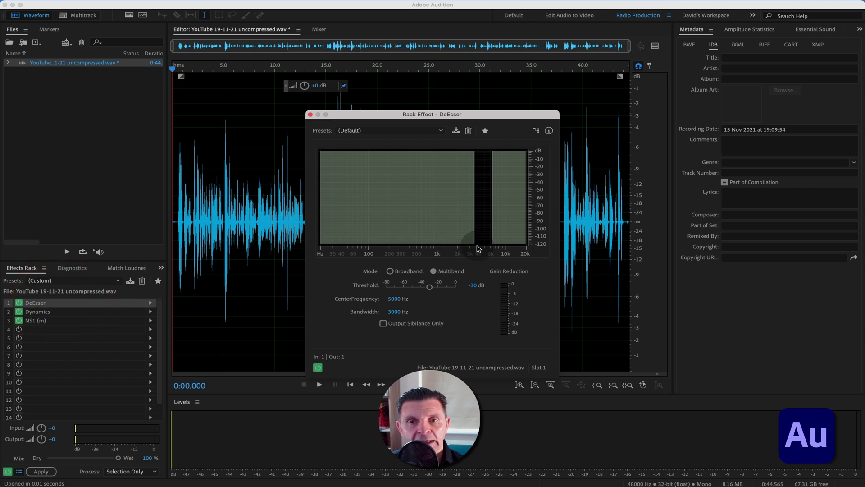
{"action": "left_click", "coordinate": [330, 187]}
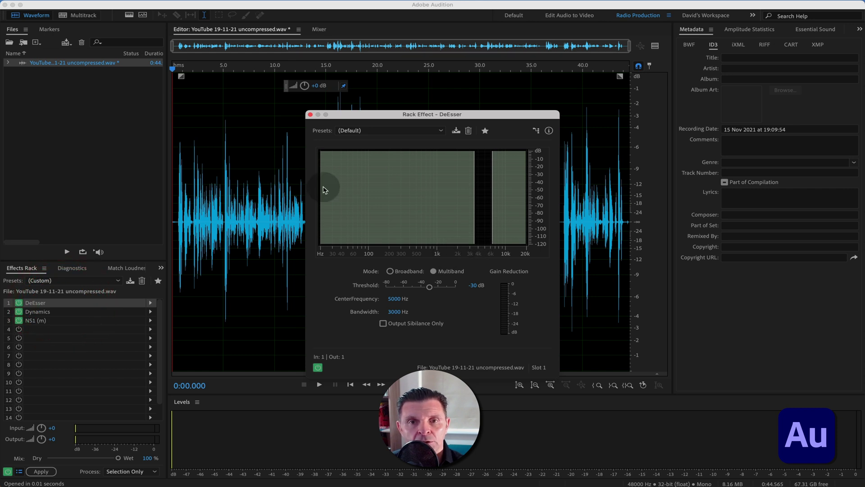
{"action": "left_click", "coordinate": [310, 115]}
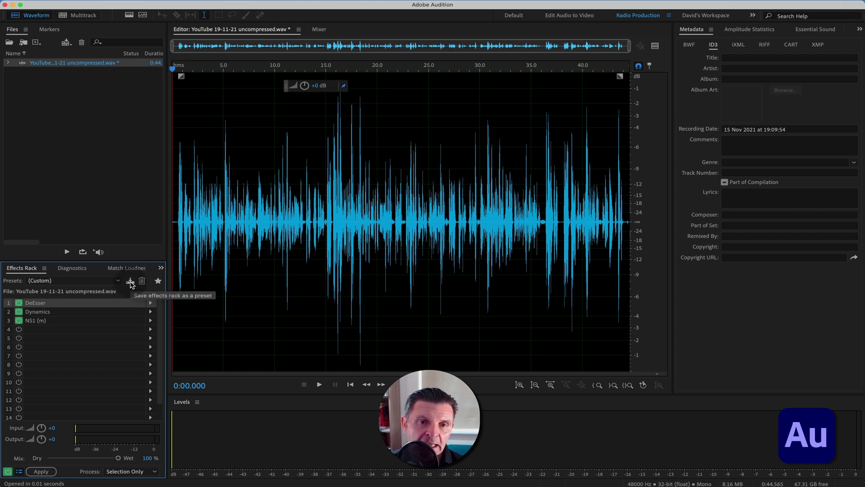
Save the three-effect rack as a preset named test2.
{"action": "left_click", "coordinate": [130, 281]}
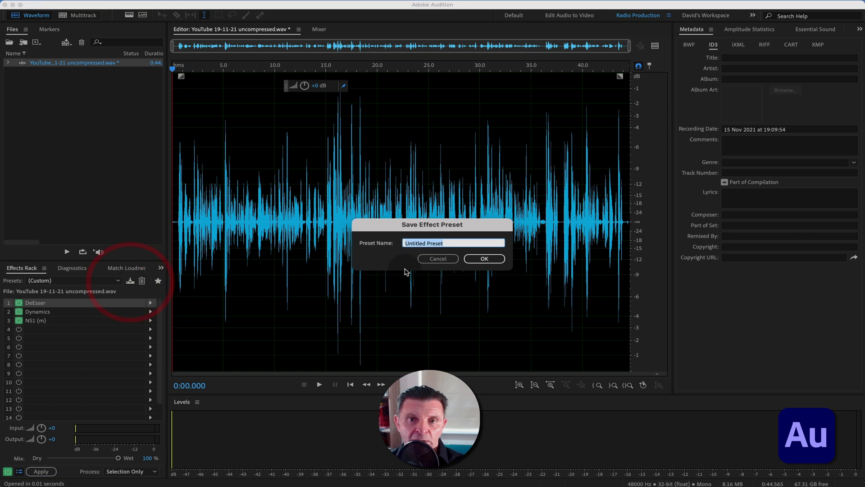
{"action": "type", "text": "test2"}
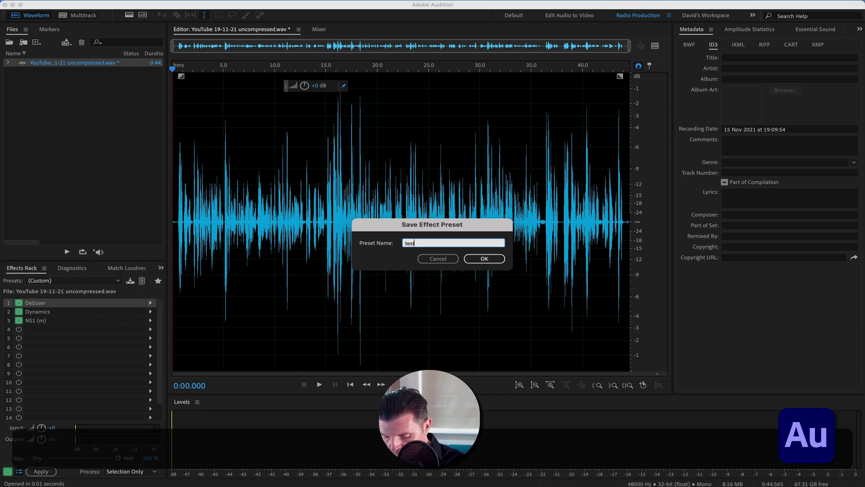
{"action": "left_click", "coordinate": [484, 258]}
Load the AM Radio rack preset, then switch back to the test2 preset.
{"action": "left_click", "coordinate": [117, 282]}
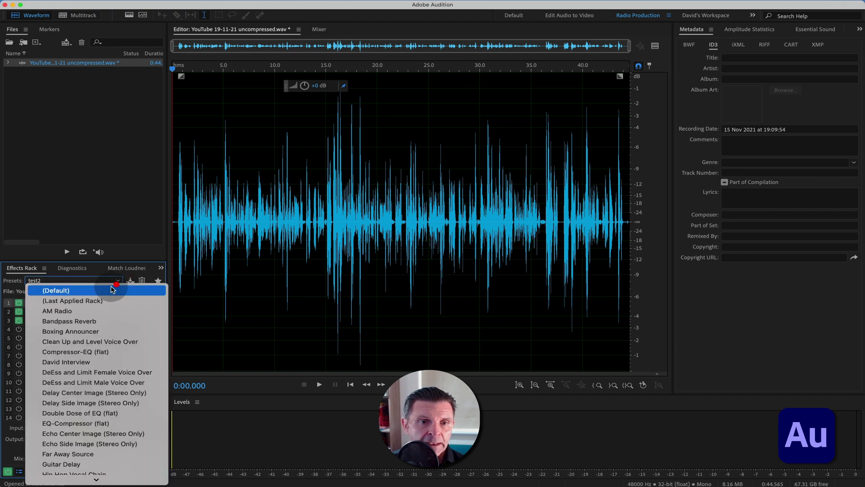
{"action": "left_click", "coordinate": [106, 310]}
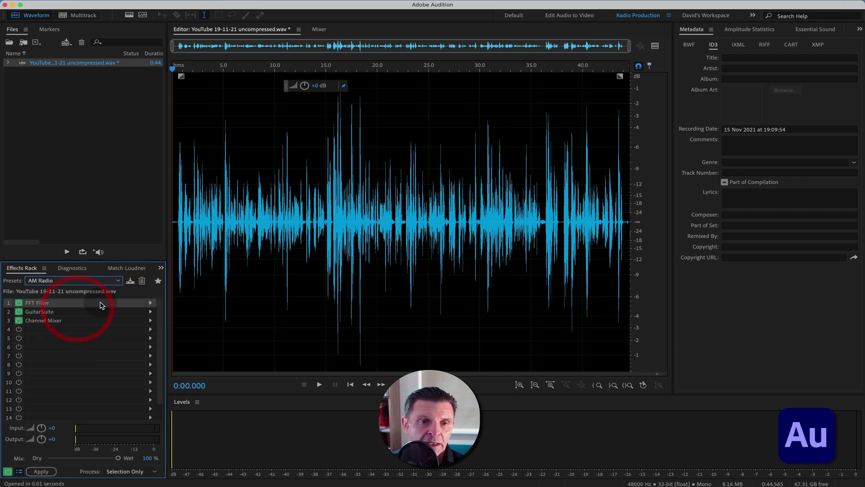
{"action": "left_click", "coordinate": [119, 281]}
{"action": "scroll", "coordinate": [90, 329], "scroll_direction": "down", "scroll_amount": 5}
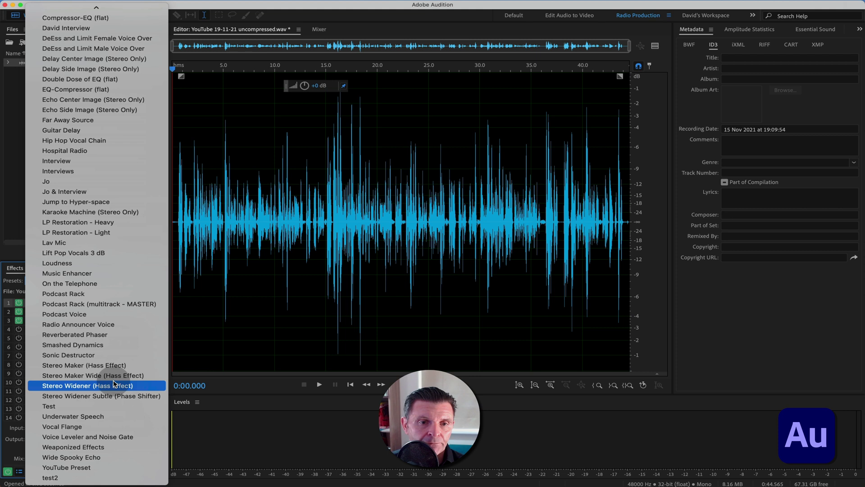
{"action": "left_click", "coordinate": [58, 477]}
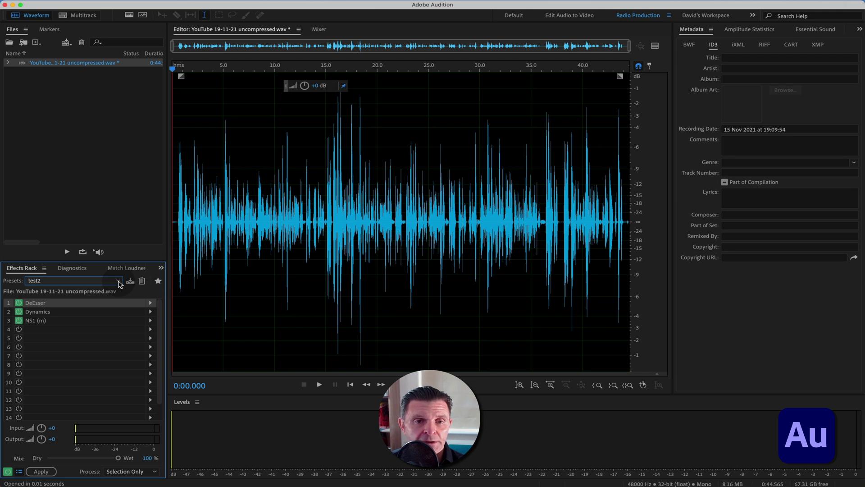
Load the Lav Mic rack preset and apply it to the recording.
{"action": "left_click", "coordinate": [120, 284]}
{"action": "scroll", "coordinate": [103, 403], "scroll_direction": "down", "scroll_amount": 5}
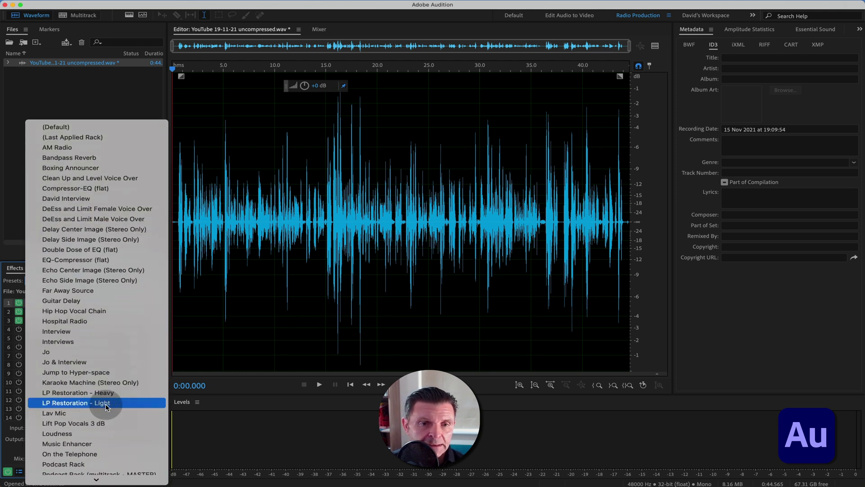
{"action": "left_click", "coordinate": [68, 413]}
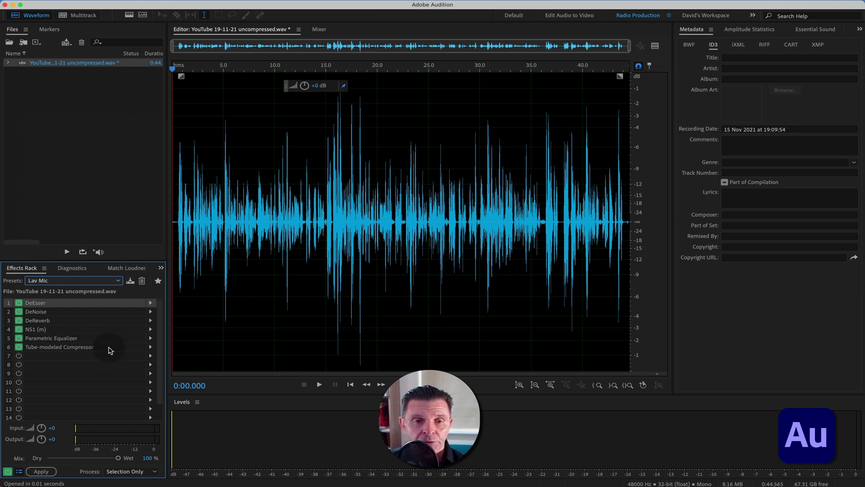
{"action": "left_click", "coordinate": [47, 472]}
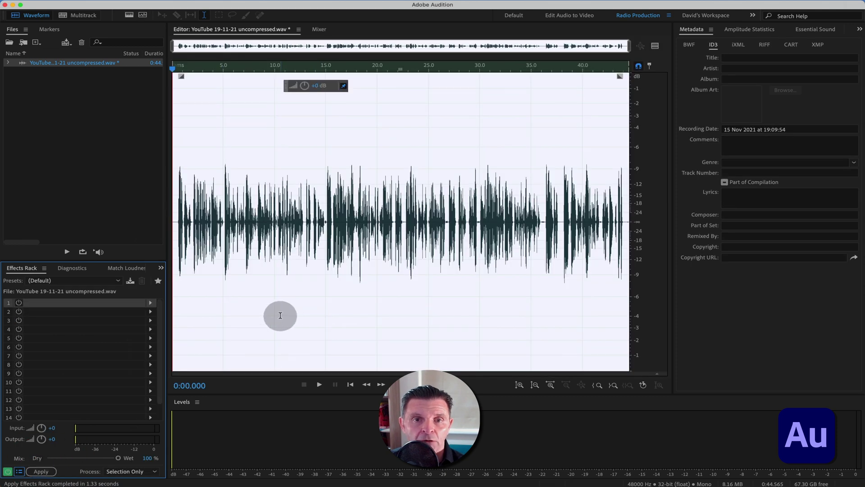
Move the playhead to about 10.5 seconds, then close the recording without saving.
{"action": "left_click", "coordinate": [280, 315]}
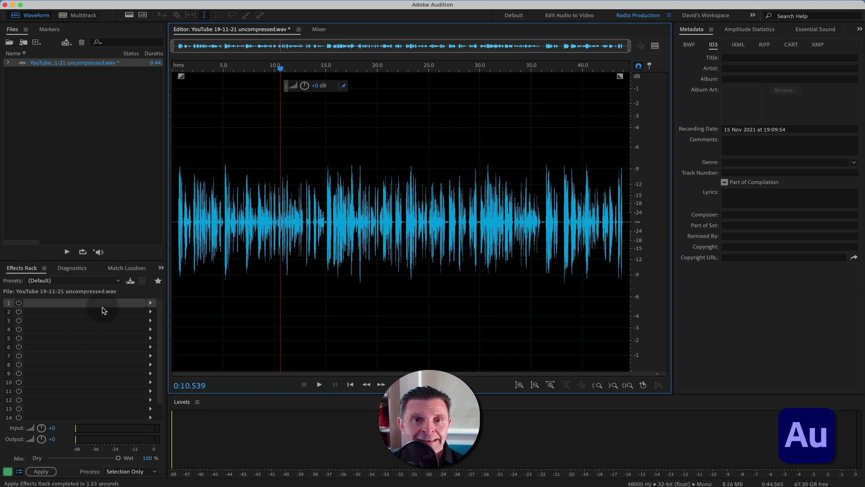
{"action": "right_click", "coordinate": [103, 67]}
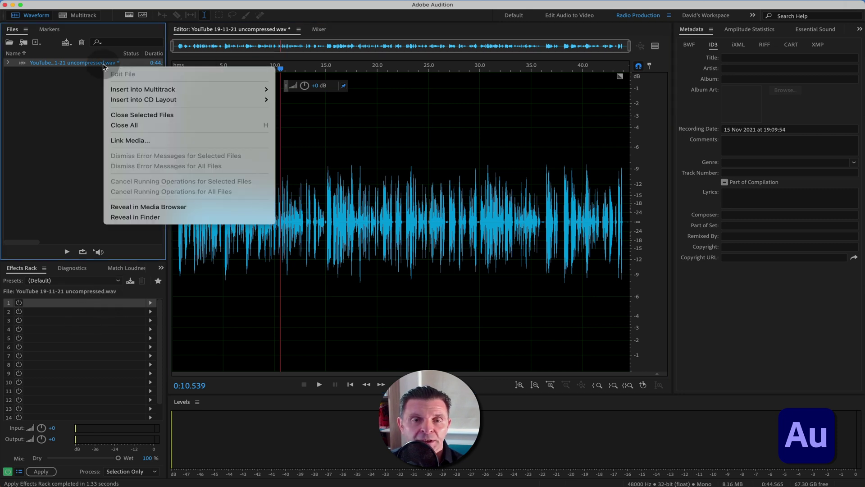
{"action": "left_click", "coordinate": [136, 115]}
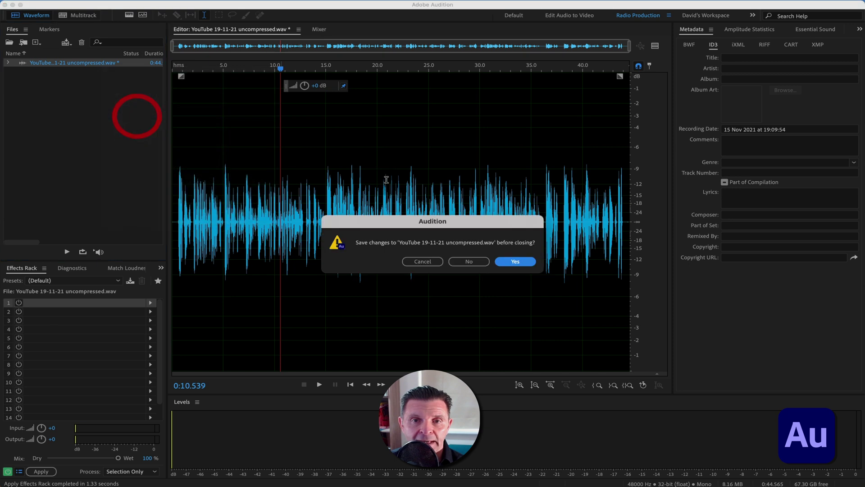
{"action": "left_click", "coordinate": [470, 260]}
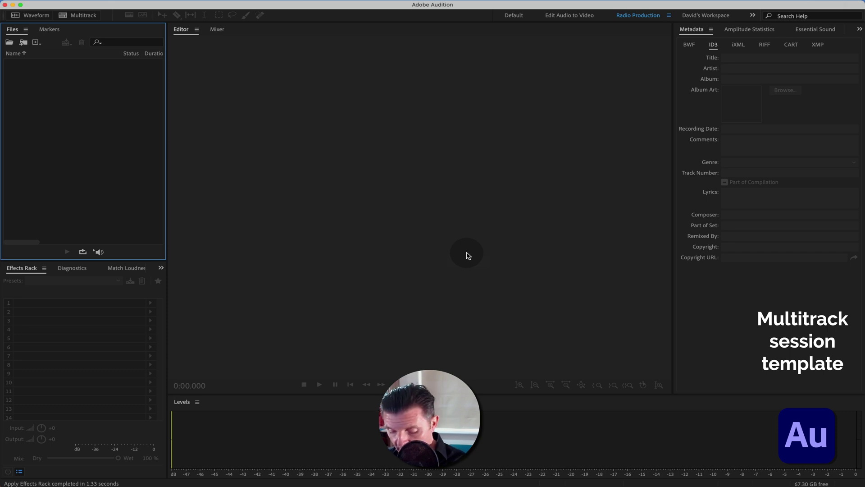
Create a multitrack session from the DJ Drop template, then close it.
{"action": "key", "text": "super+n"}
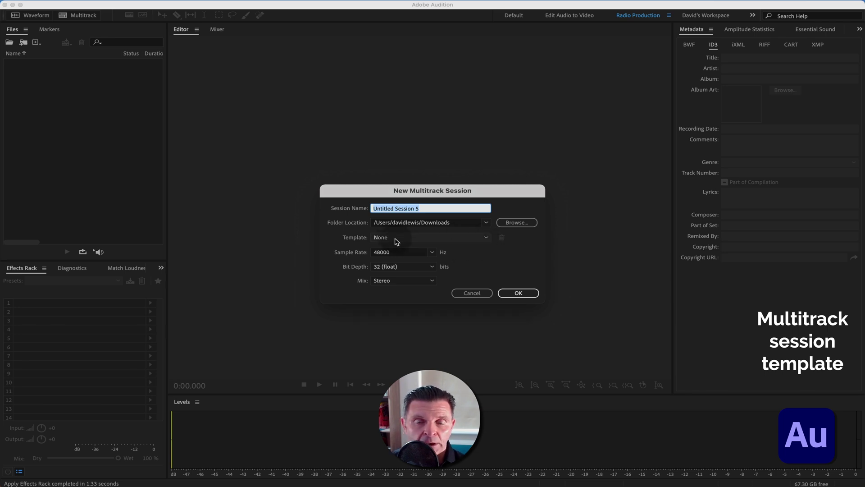
{"action": "left_click", "coordinate": [486, 238]}
{"action": "left_click", "coordinate": [407, 282]}
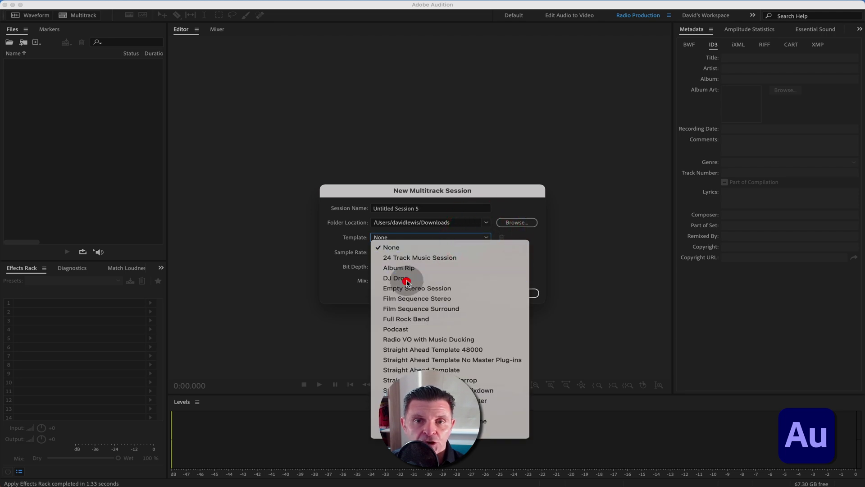
{"action": "left_click", "coordinate": [518, 292]}
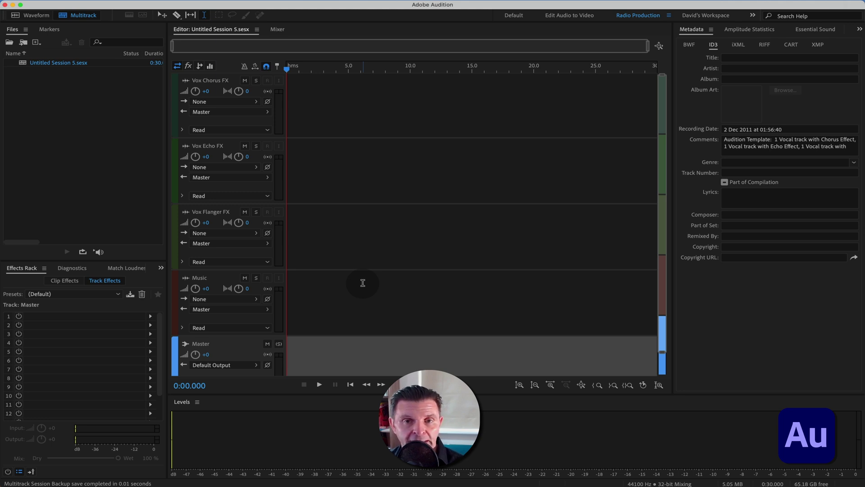
{"action": "right_click", "coordinate": [114, 68]}
{"action": "left_click", "coordinate": [150, 115]}
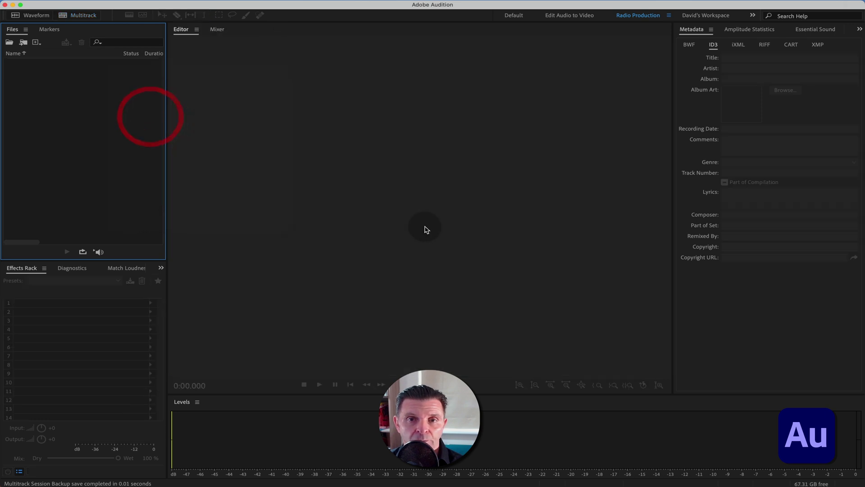
Start another new multitrack session with the template set to None.
{"action": "key", "text": "super+n"}
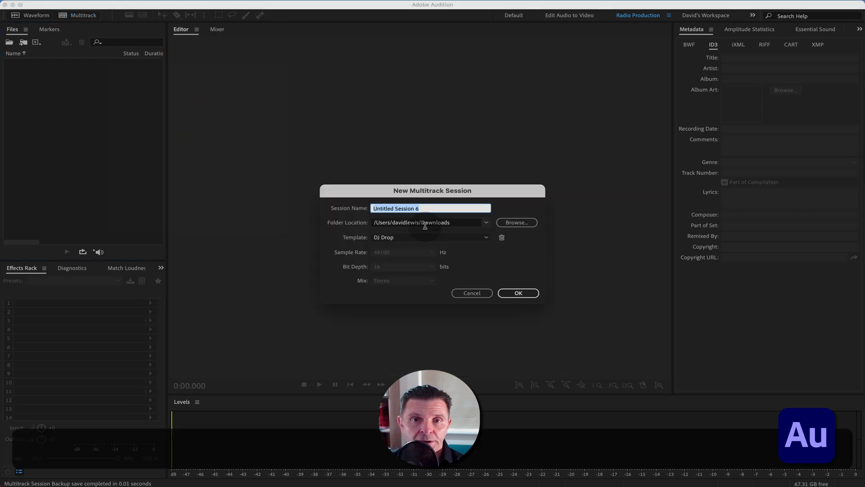
{"action": "left_click", "coordinate": [486, 237]}
{"action": "left_click", "coordinate": [396, 247]}
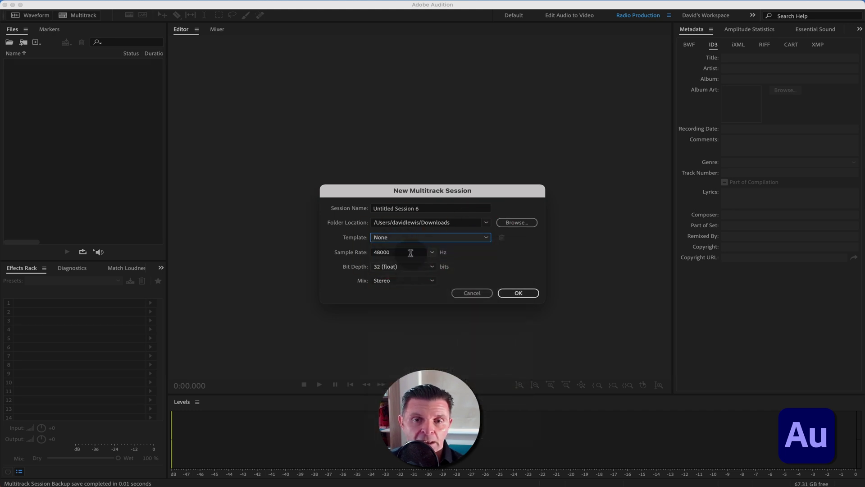
Create the blank session and rename Track 1 to Jingle and Track 2 to the host's name.
{"action": "left_click", "coordinate": [516, 293]}
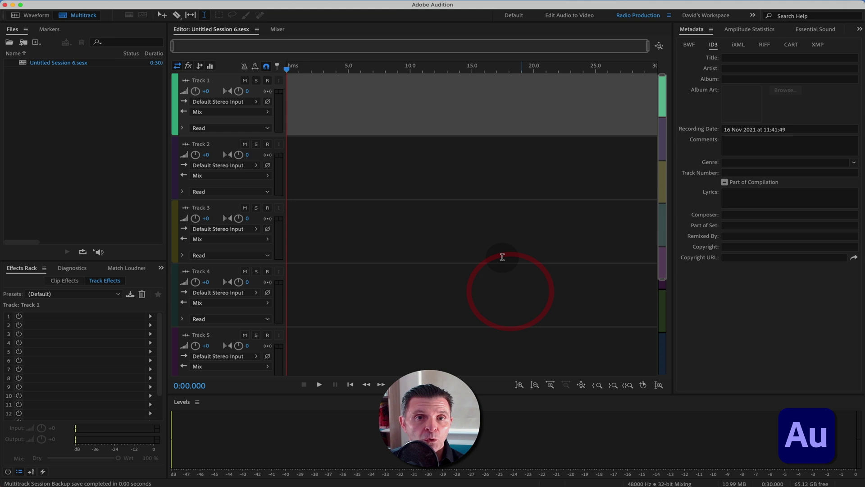
{"action": "left_click", "coordinate": [205, 85]}
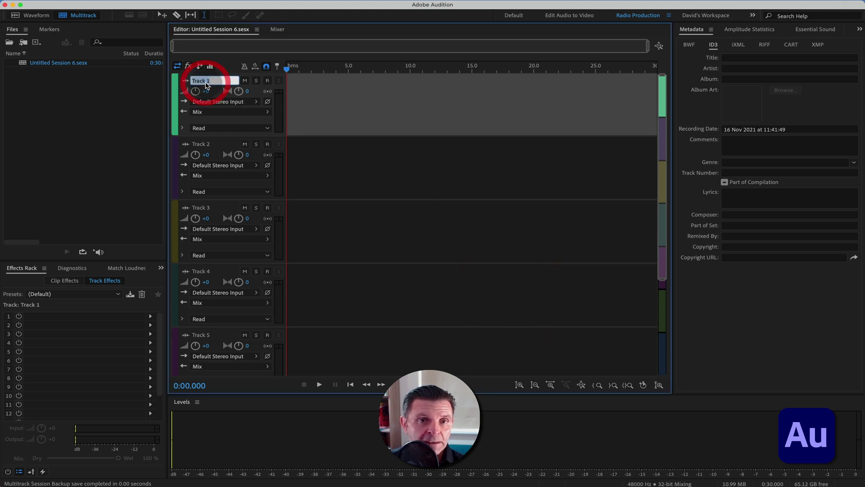
{"action": "type", "text": "ji"}
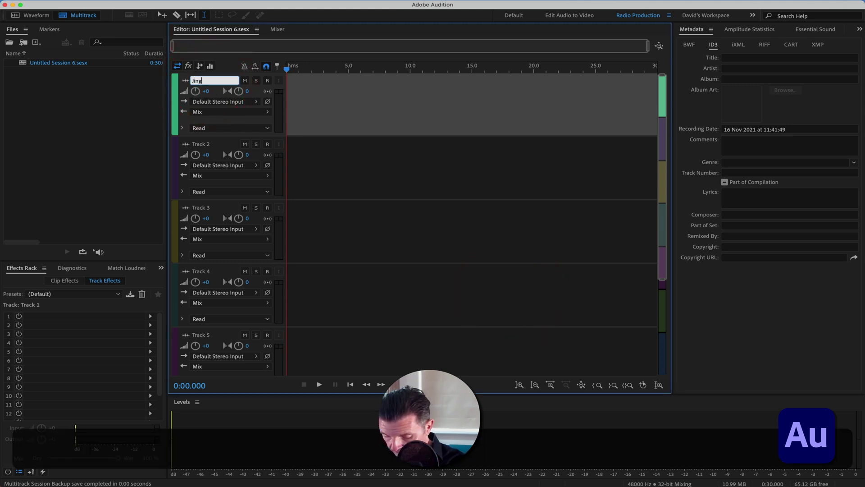
{"action": "left_click", "coordinate": [381, 180]}
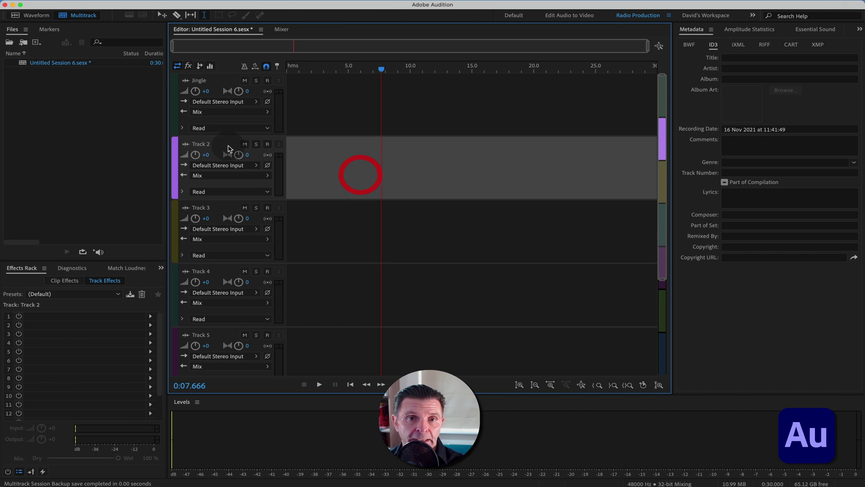
{"action": "left_click", "coordinate": [201, 143]}
{"action": "type", "text": "Dav"}
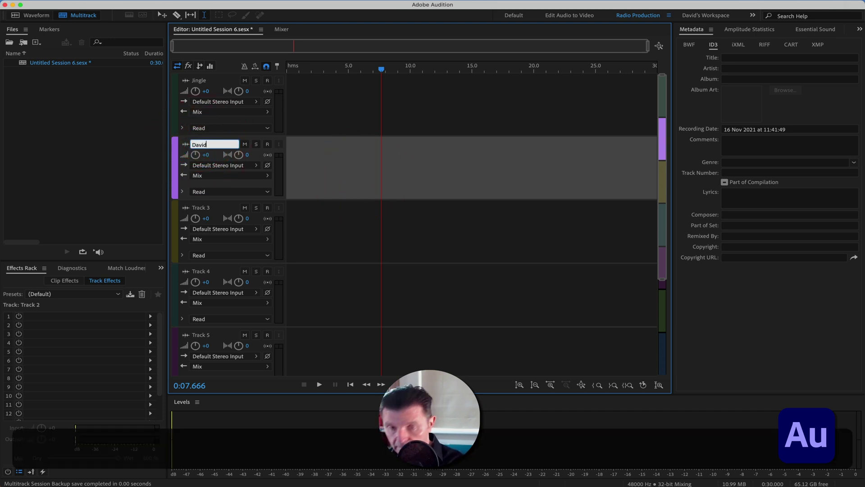
{"action": "type", "text": "id"}
Rename Track 3 to Guest and Track 4 to Music.
{"action": "left_click", "coordinate": [200, 208]}
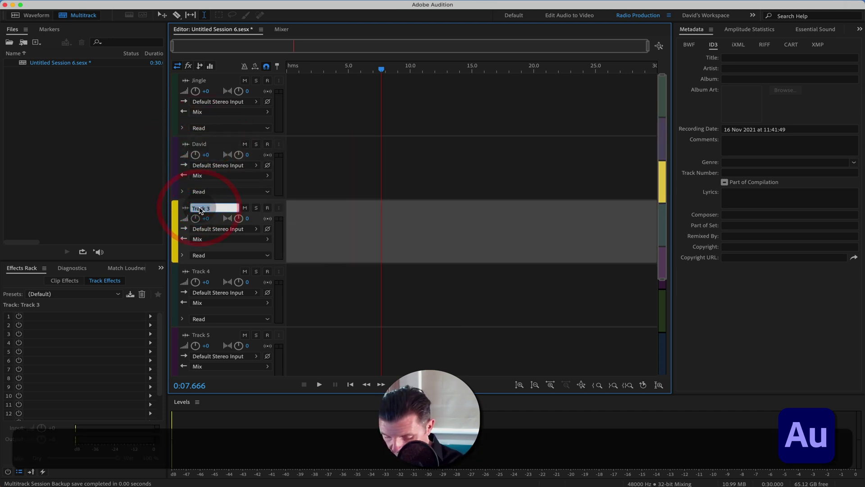
{"action": "type", "text": "Guest"}
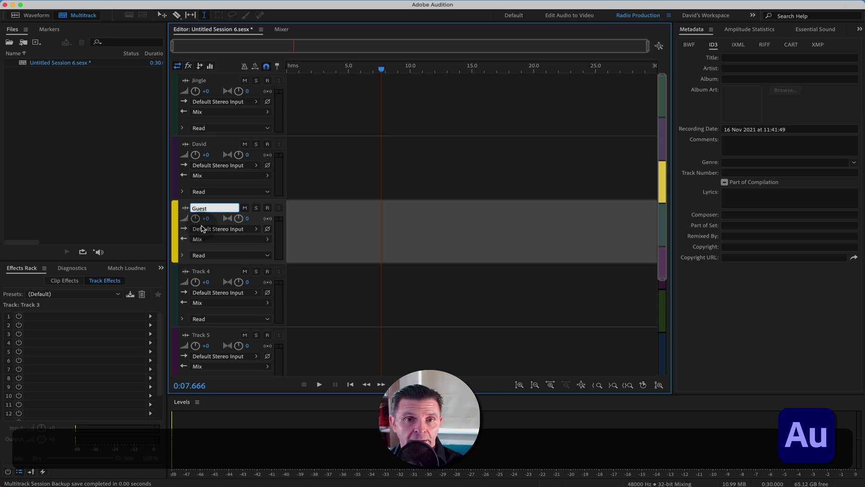
{"action": "left_click", "coordinate": [202, 272]}
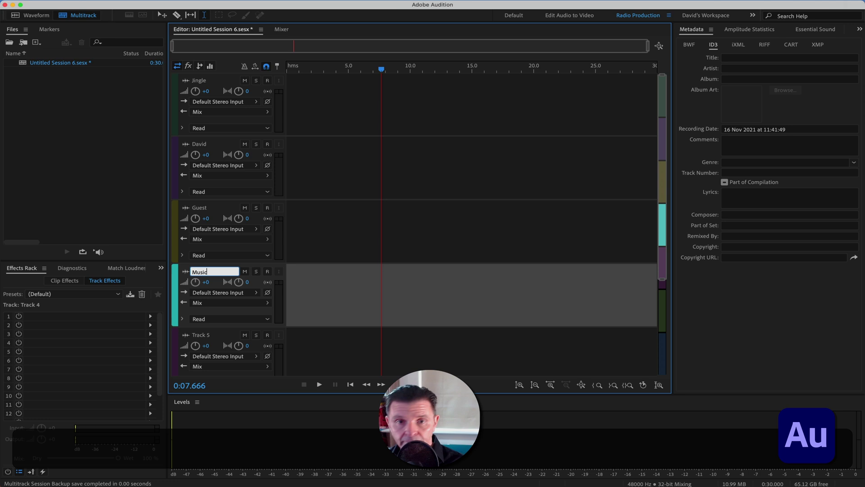
{"action": "left_click", "coordinate": [328, 273]}
{"action": "key", "text": "Return"}
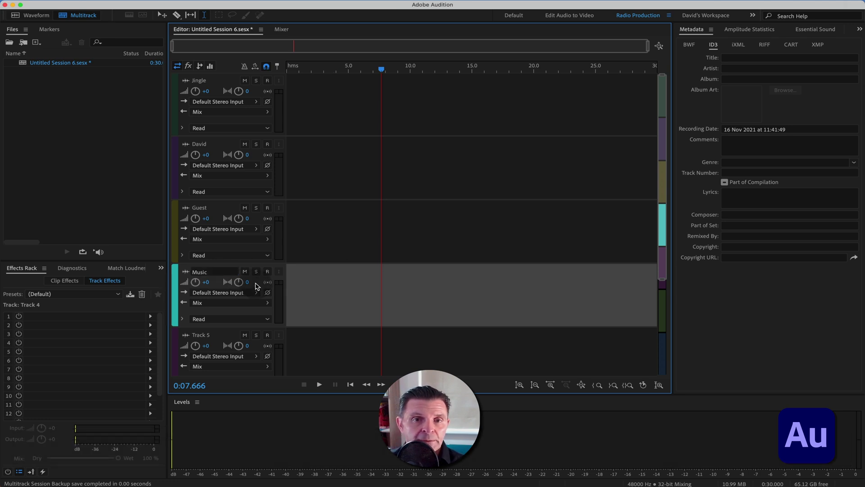
{"action": "left_click", "coordinate": [256, 285]}
Give the host's track DeEsser in effects slot 1 and Dynamics in slot 2.
{"action": "left_click", "coordinate": [215, 146]}
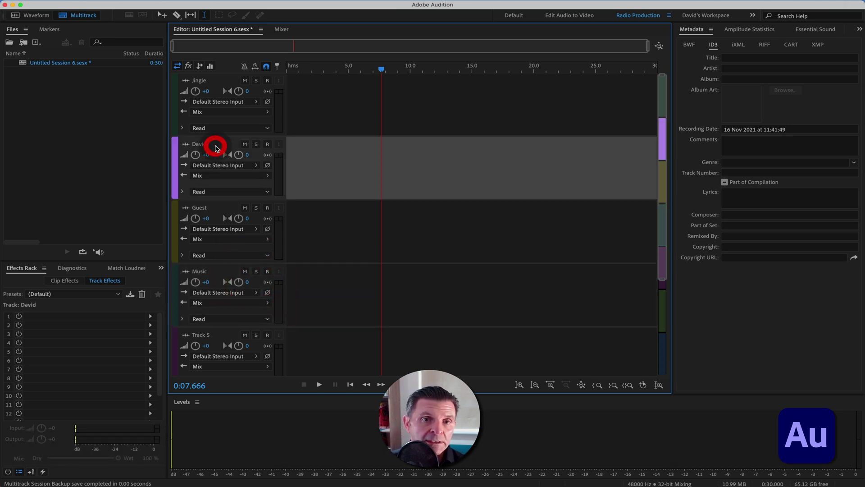
{"action": "left_click", "coordinate": [150, 316]}
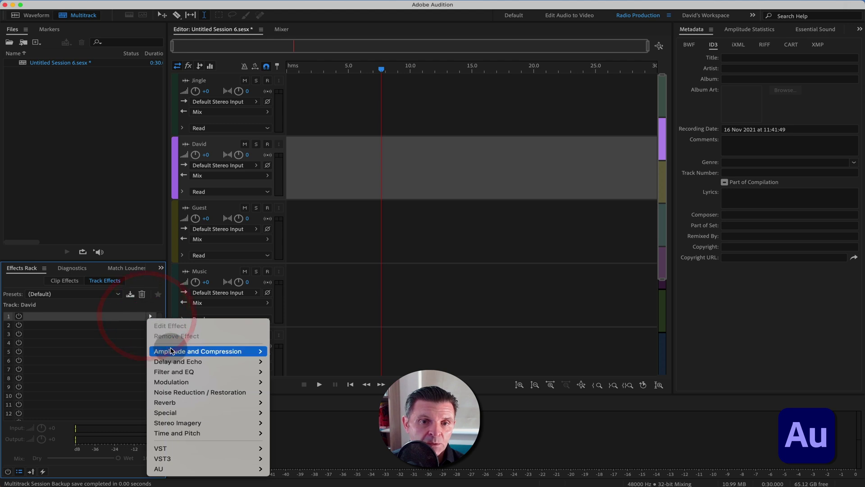
{"action": "mouse_move", "coordinate": [171, 351]}
{"action": "left_click", "coordinate": [307, 370]}
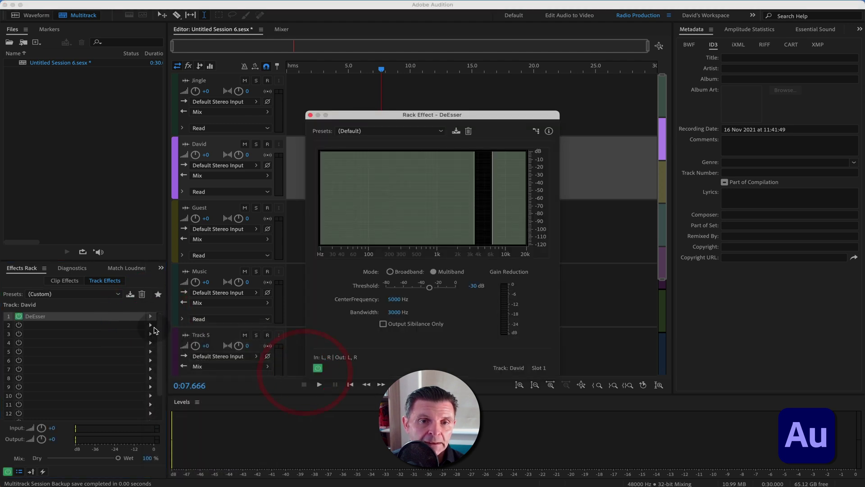
{"action": "left_click", "coordinate": [310, 114]}
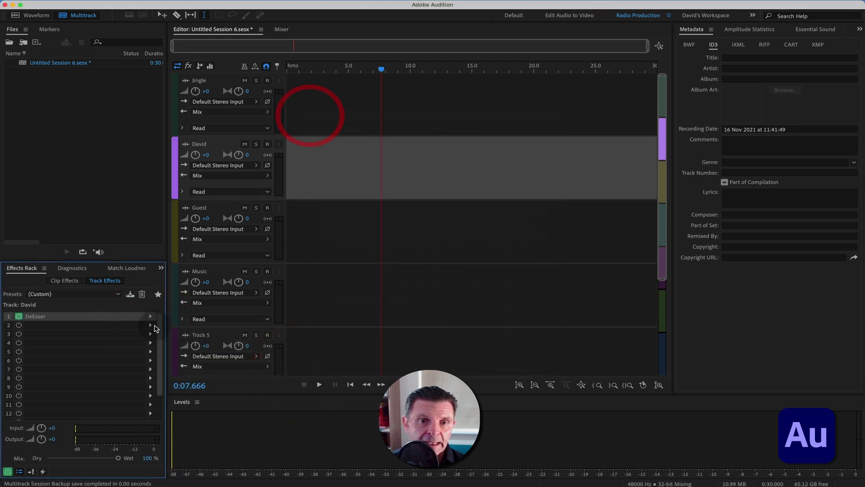
{"action": "left_click", "coordinate": [150, 324]}
{"action": "mouse_move", "coordinate": [210, 363]}
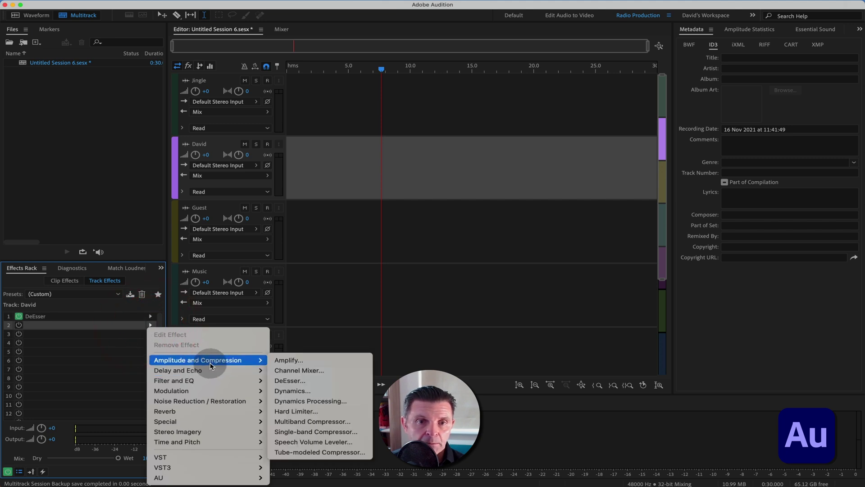
{"action": "left_click", "coordinate": [293, 391]}
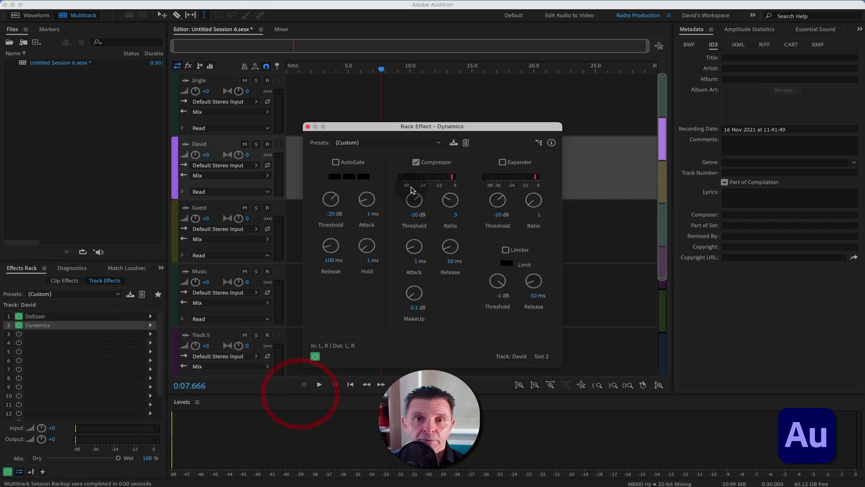
{"action": "left_click", "coordinate": [308, 126]}
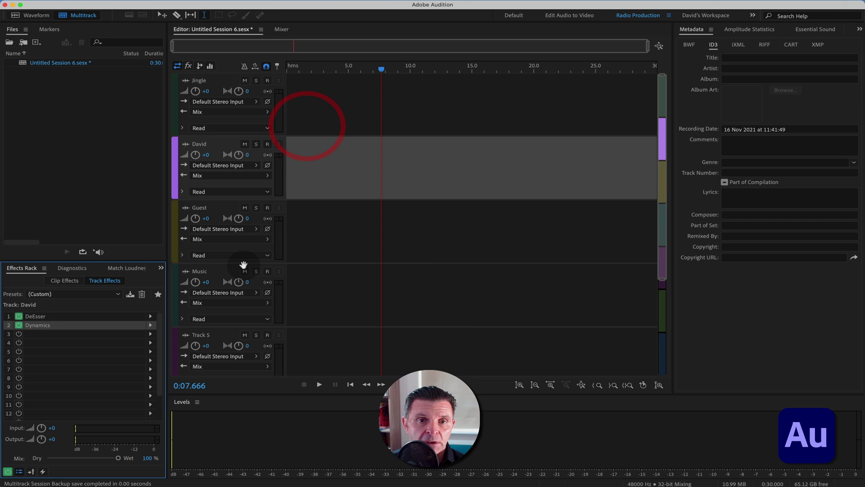
{"action": "left_click", "coordinate": [217, 274]}
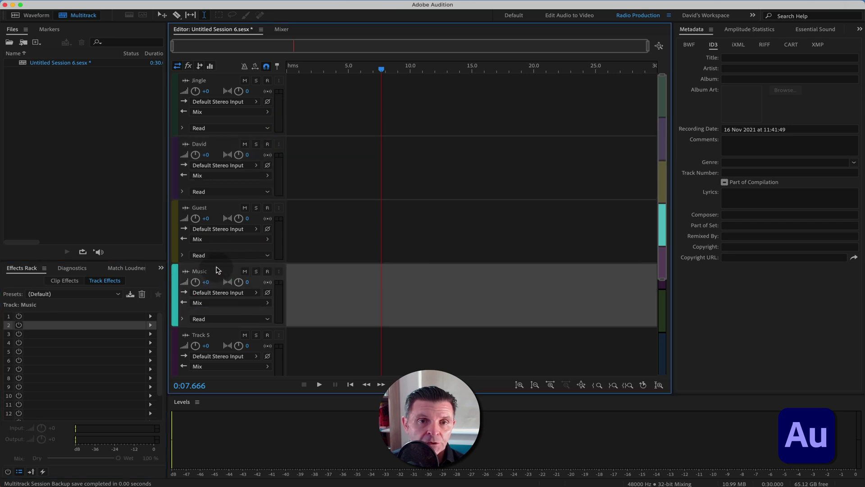
Put Modulation > Chorus in slot 1 of the Music track's effects rack.
{"action": "left_click", "coordinate": [150, 317]}
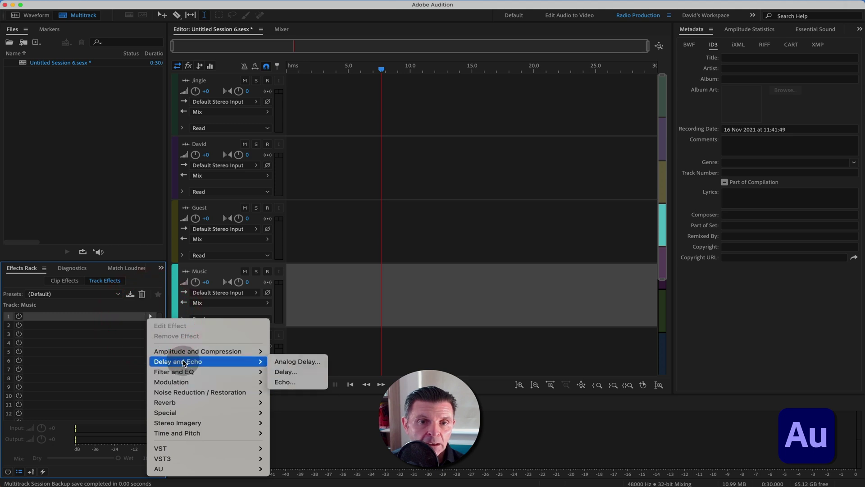
{"action": "left_click", "coordinate": [171, 382]}
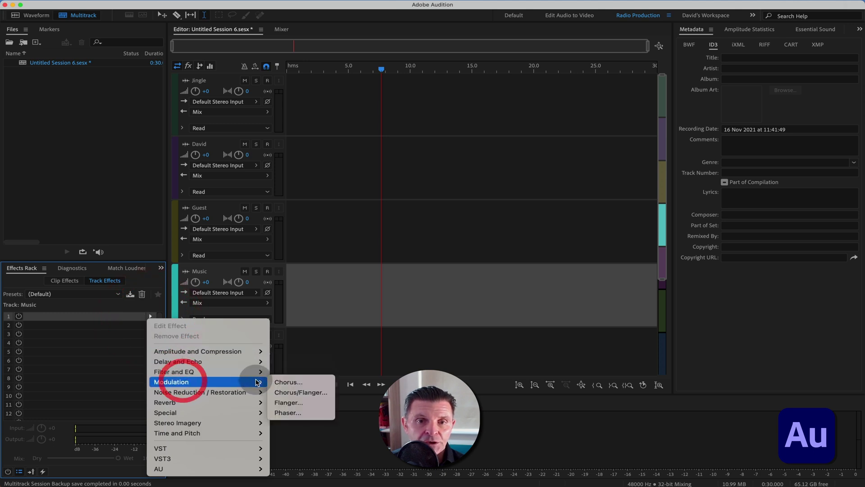
{"action": "left_click", "coordinate": [292, 382]}
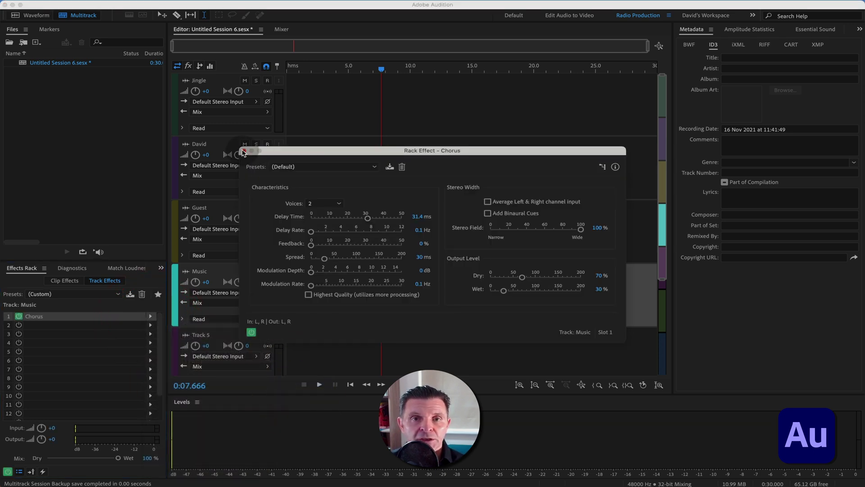
{"action": "left_click", "coordinate": [244, 149]}
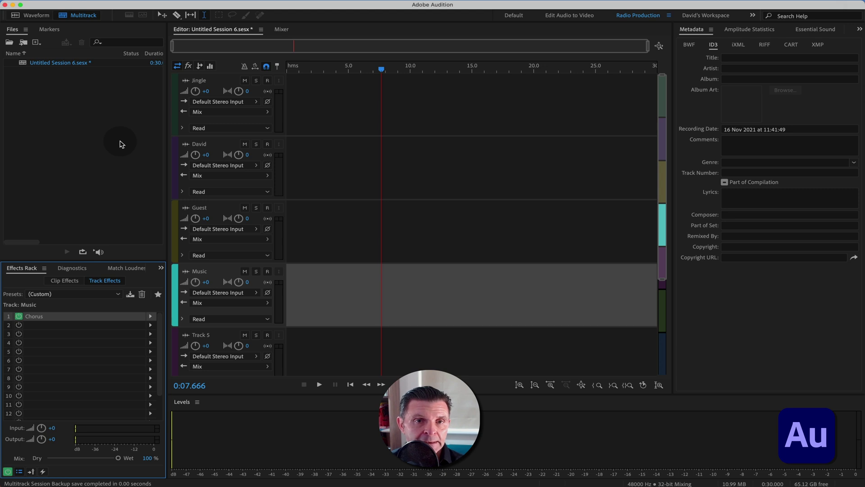
Export the session as a template, naming it the host's name plus _Test.
{"action": "left_click", "coordinate": [96, 5]}
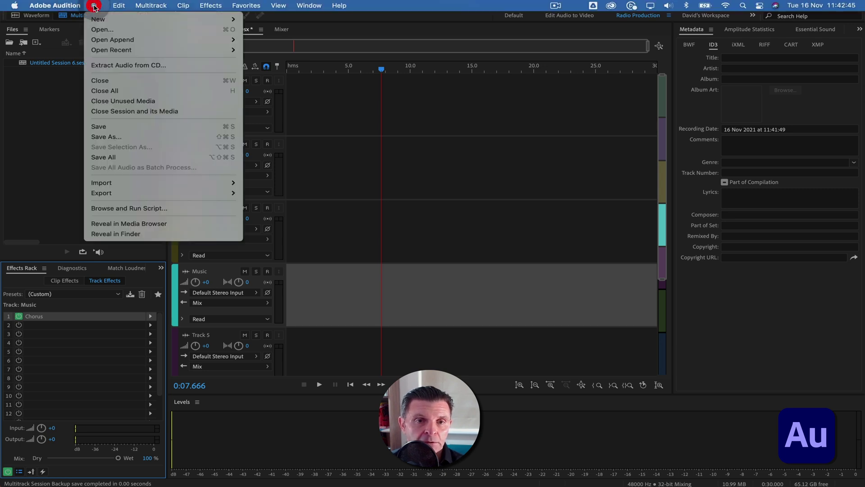
{"action": "mouse_move", "coordinate": [153, 193]}
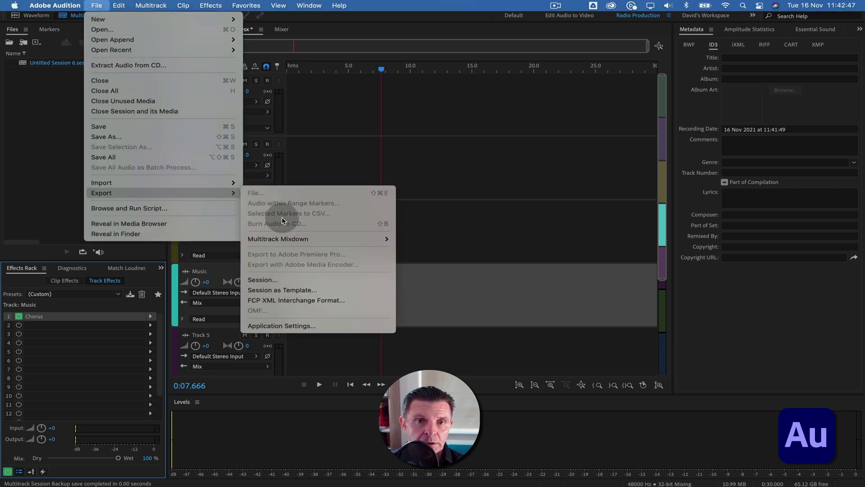
{"action": "left_click", "coordinate": [292, 290]}
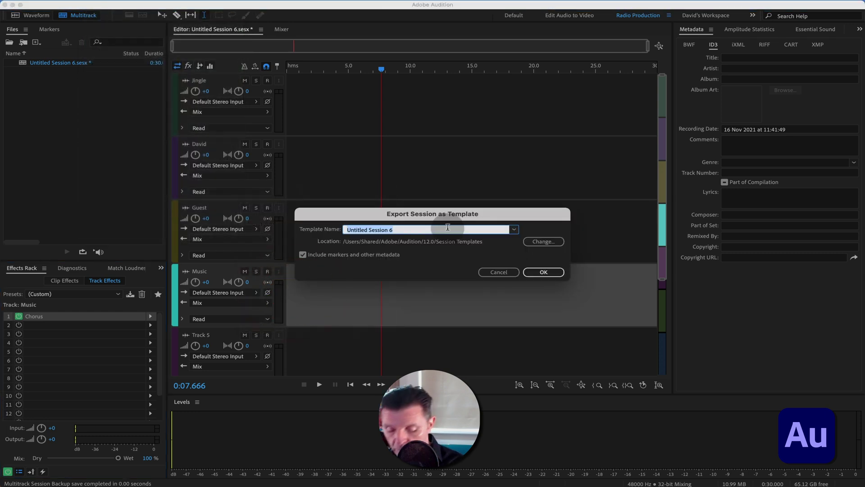
{"action": "type", "text": "David_Test"}
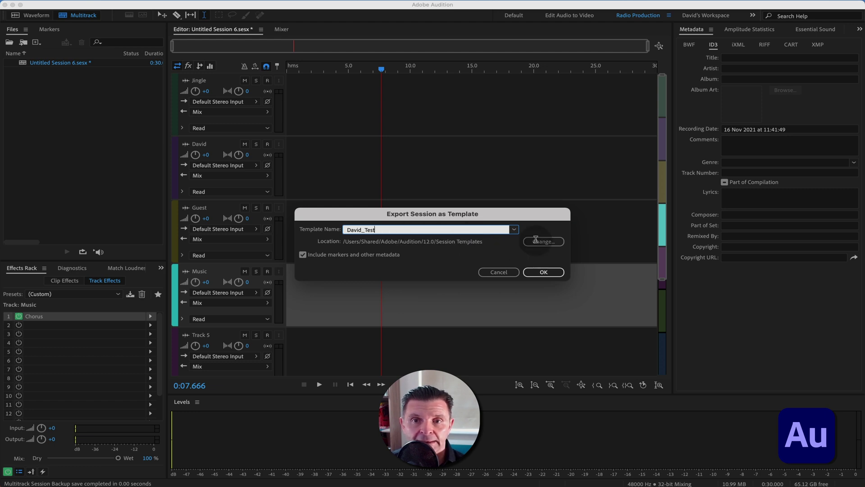
Confirm the template export and close Untitled Session 6 without saving.
{"action": "left_click", "coordinate": [542, 272]}
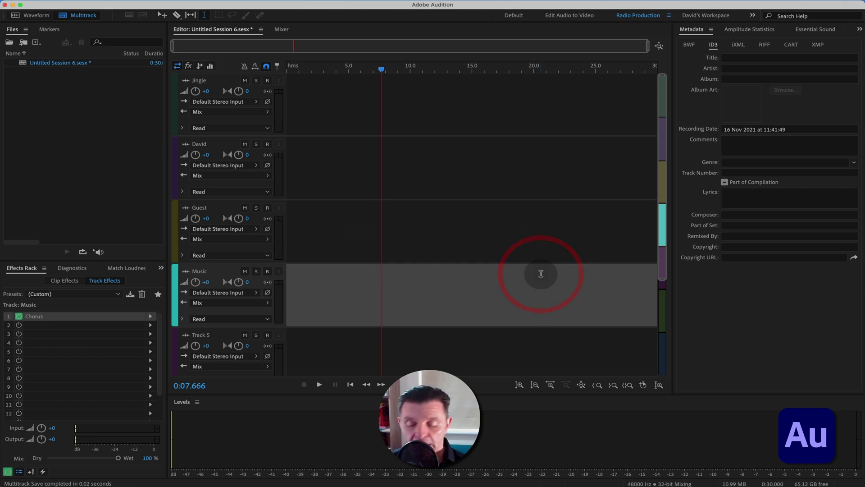
{"action": "key", "text": "super+w"}
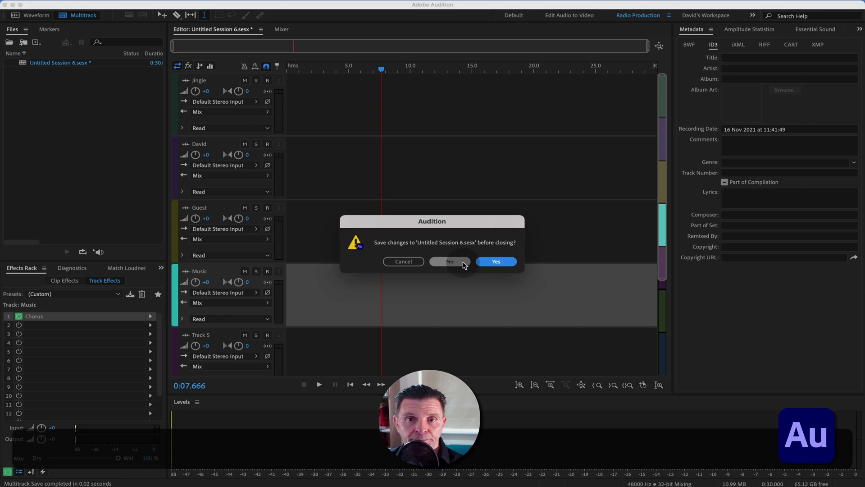
{"action": "left_click", "coordinate": [458, 262]}
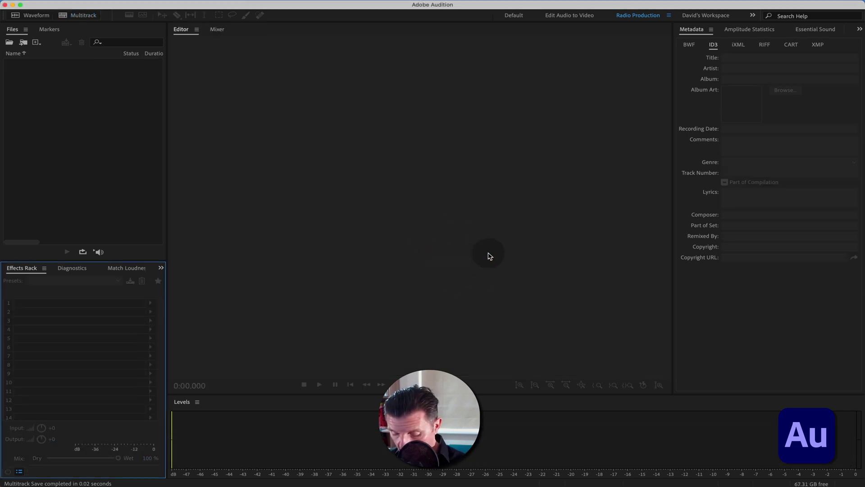
Create a new multitrack session from the newly saved _Test template.
{"action": "key", "text": "super+n"}
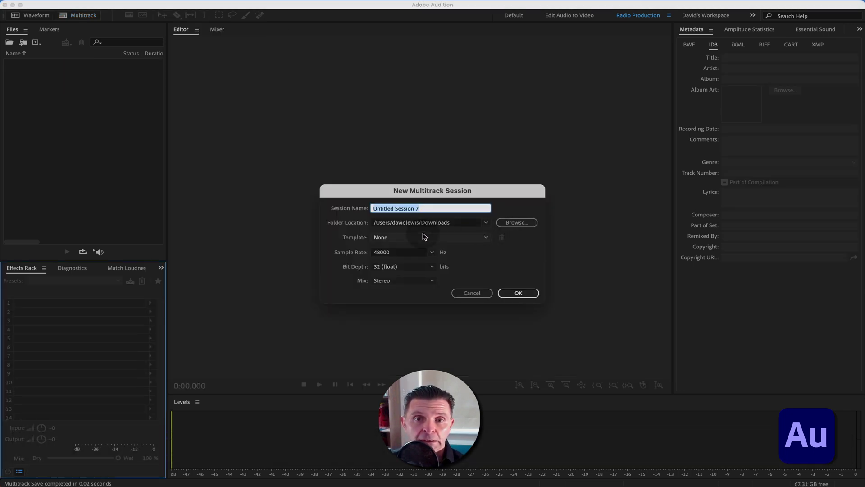
{"action": "left_click", "coordinate": [415, 239]}
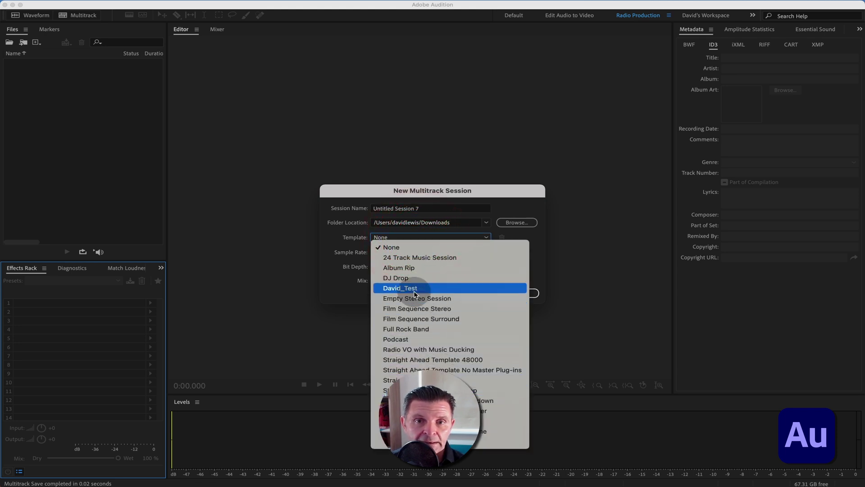
{"action": "left_click", "coordinate": [415, 288]}
{"action": "left_click", "coordinate": [518, 294]}
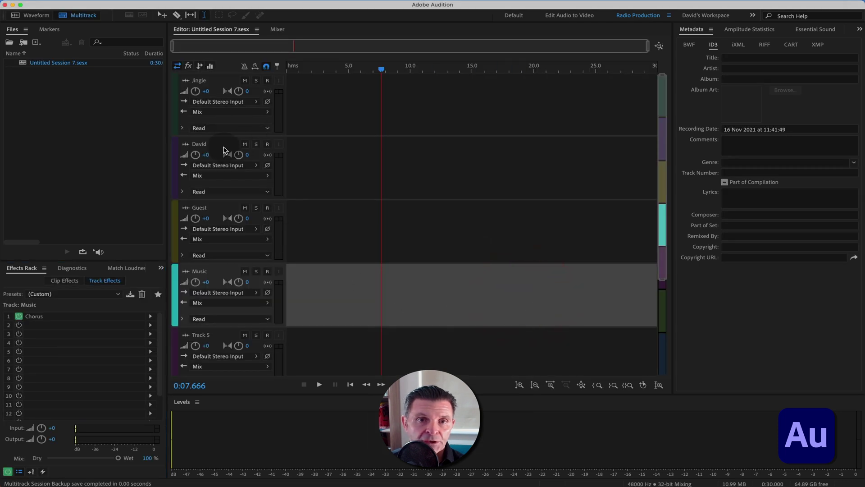
Select the David track in Untitled Session 7 to confirm its DeEsser and Dynamics effects.
{"action": "left_click", "coordinate": [223, 147]}
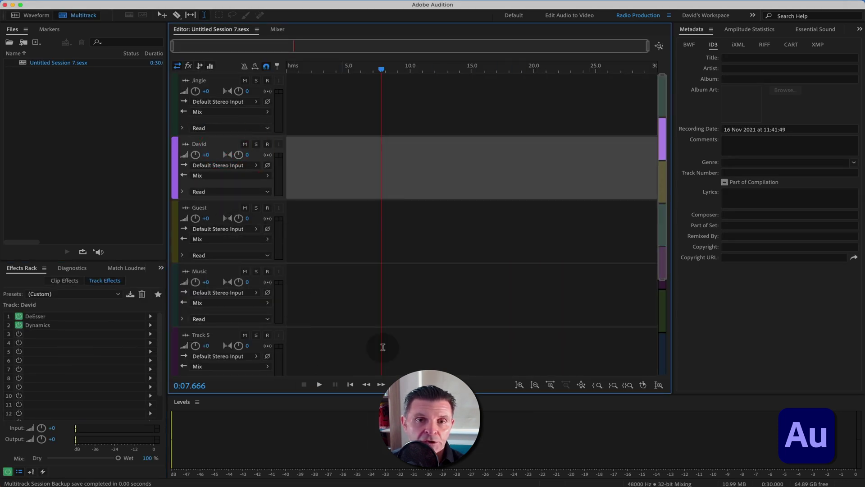